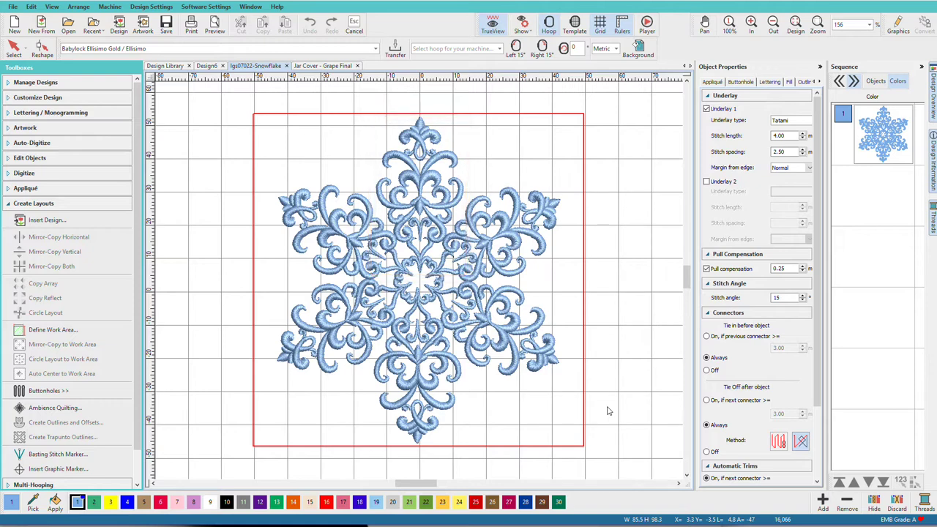
# Step: Open the Design6 tab and select the entire 70.92 × 42.88 mm elephant design
pyautogui.click(208, 66)
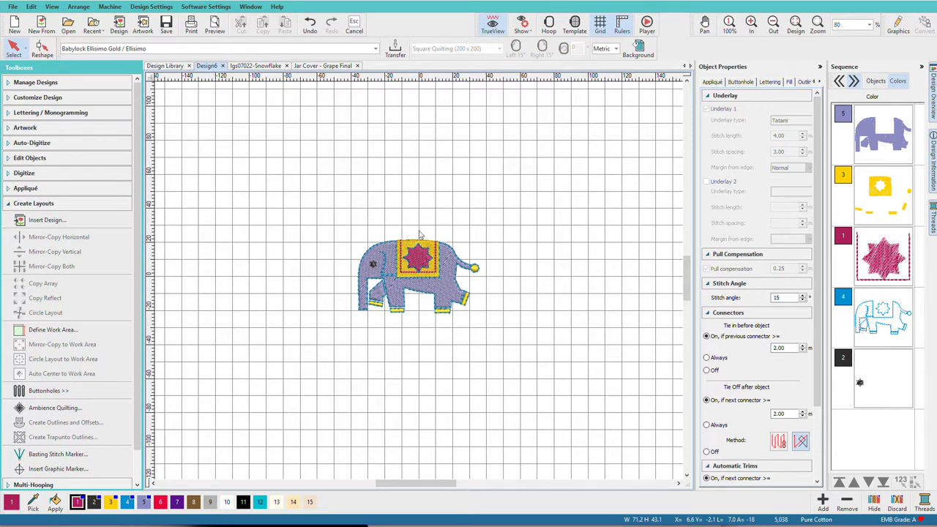
pyautogui.moveTo(685, 268); pyautogui.dragTo(685, 282)
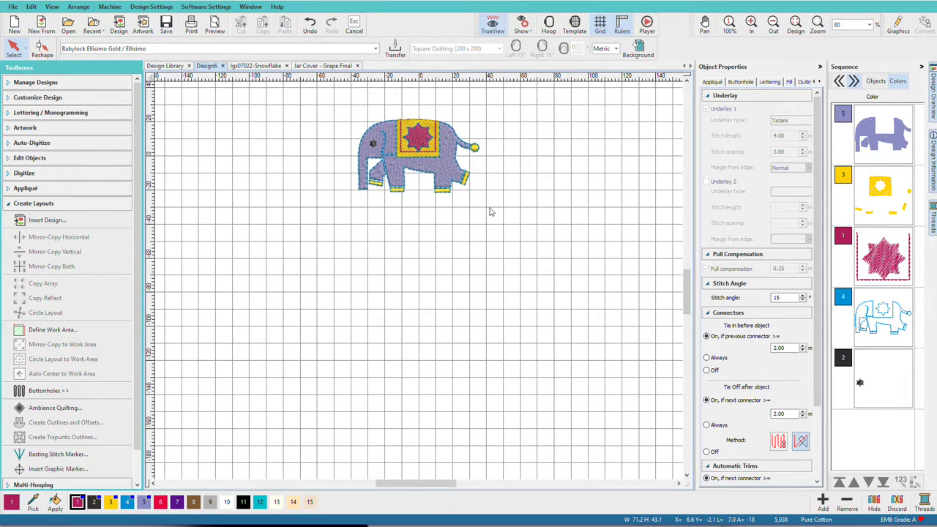
pyautogui.hotkey('ctrl', 'a')
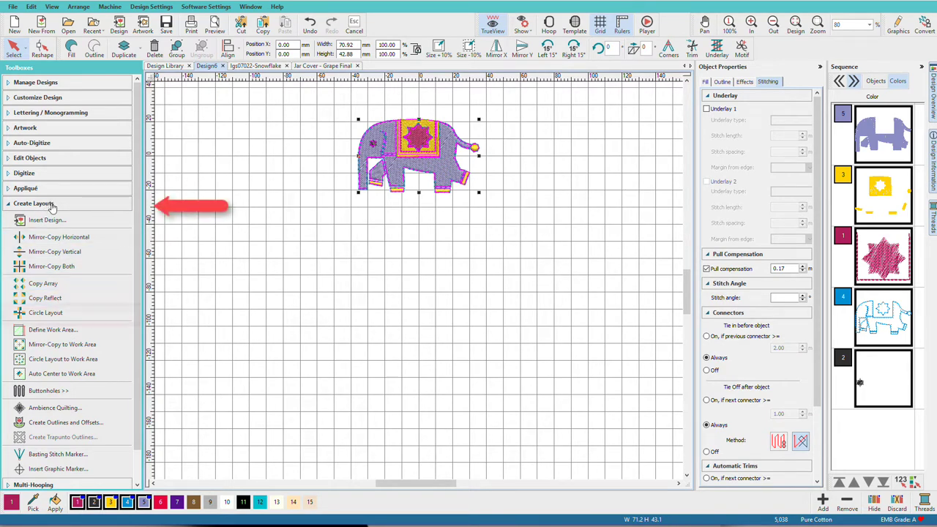
# Step: Use Circle Layout with 5 copies to form an elephant ring about 165.3 × 162.1 mm
pyautogui.click(48, 314)
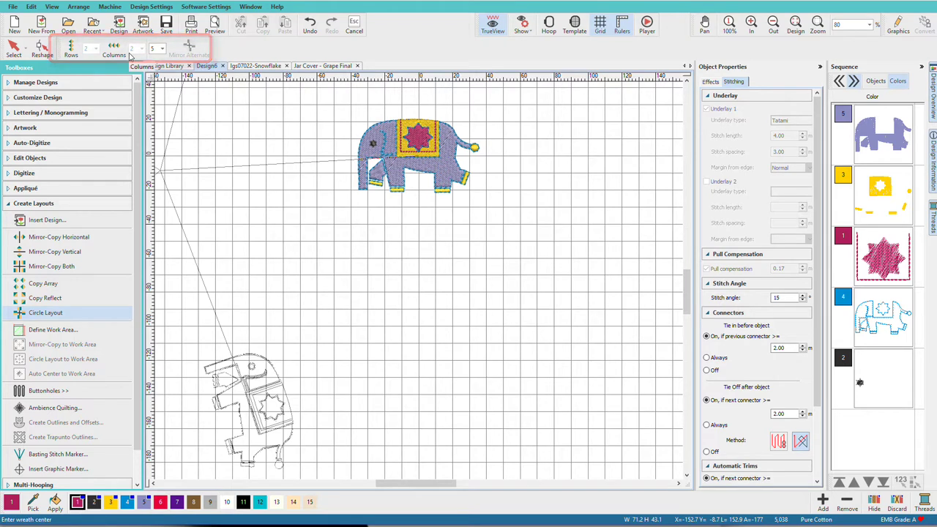
pyautogui.click(161, 48)
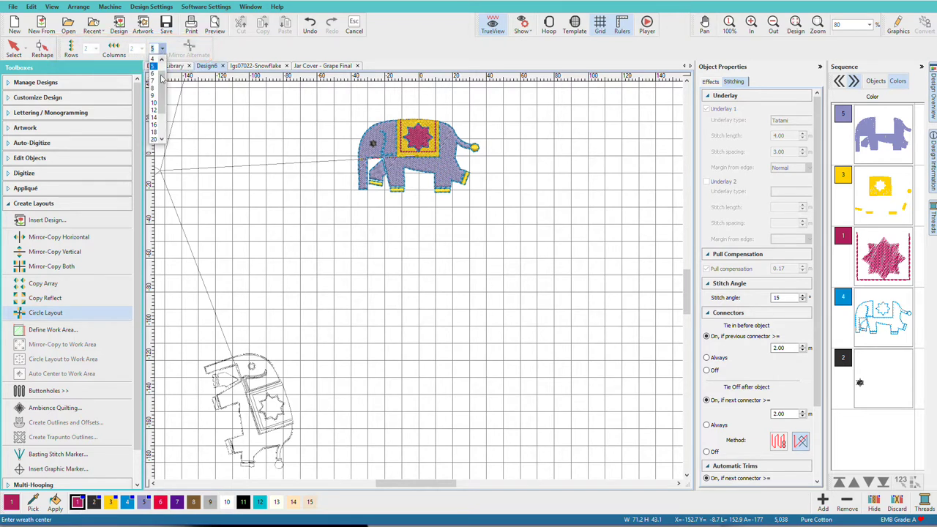
pyautogui.scroll(1, 162, 80)
pyautogui.moveTo(162, 68)
pyautogui.mouseDown()
pyautogui.moveTo(160, 117)
pyautogui.moveTo(160, 73)
pyautogui.mouseUp()
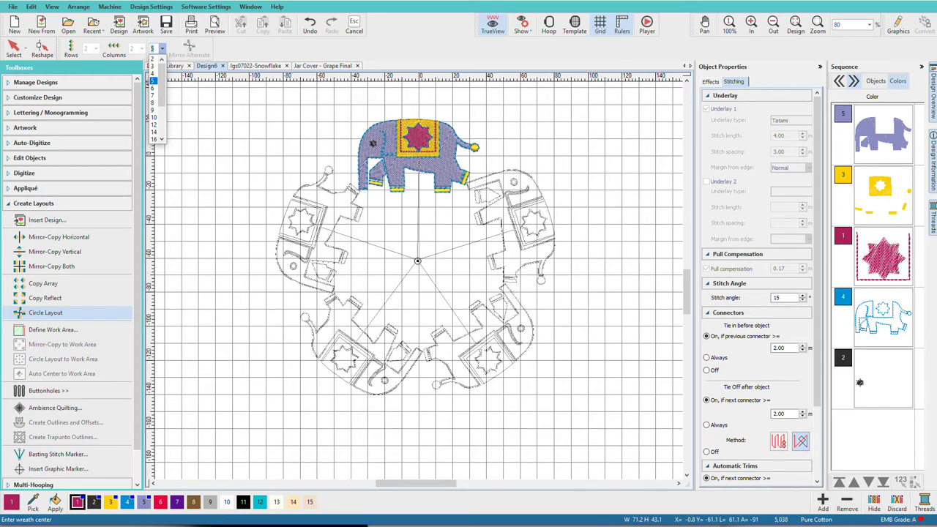
pyautogui.click(417, 260)
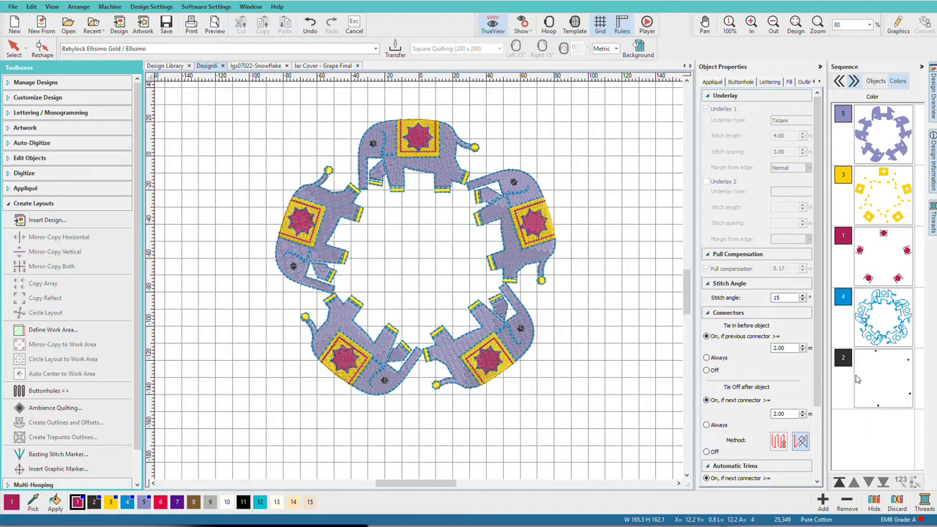
# Step: Undo the ring and redo Circle Layout with 6 copies and Mirror Alternate, declining the merge
pyautogui.hotkey('ctrl', 'z')
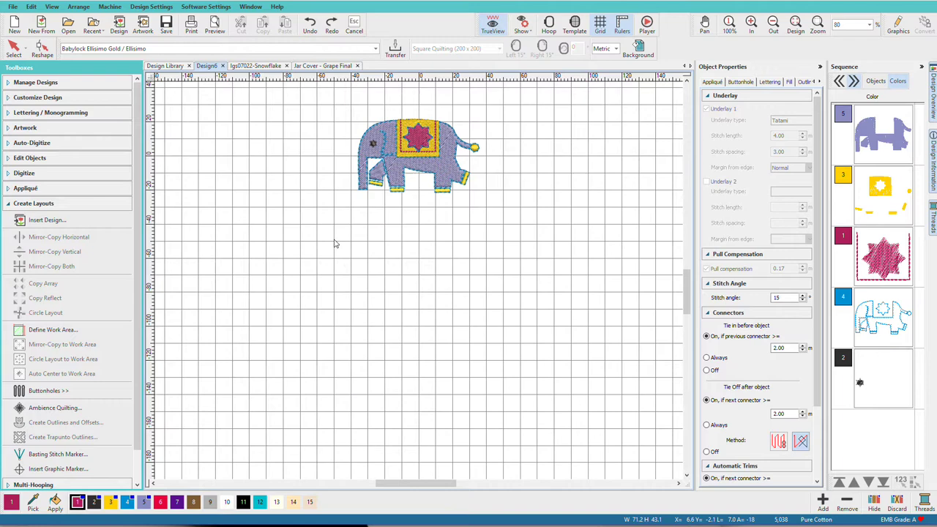
pyautogui.click(380, 131)
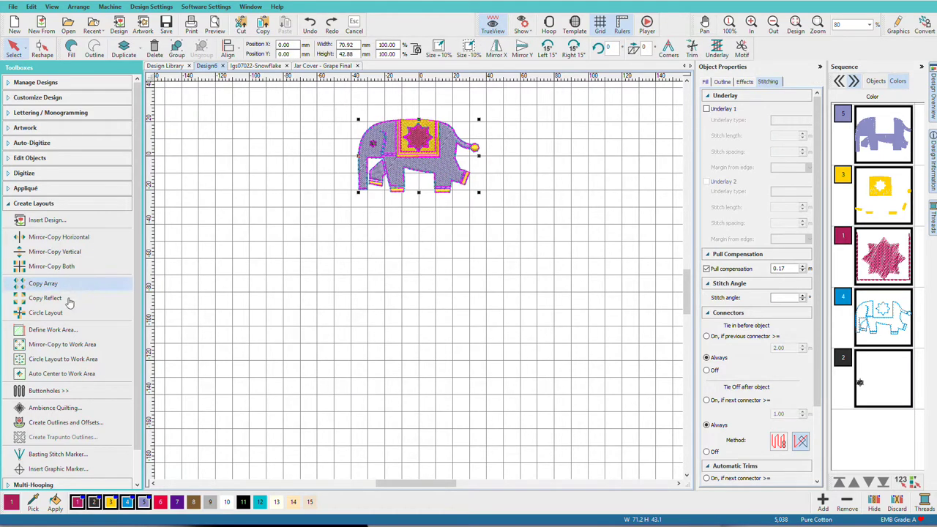
pyautogui.click(64, 313)
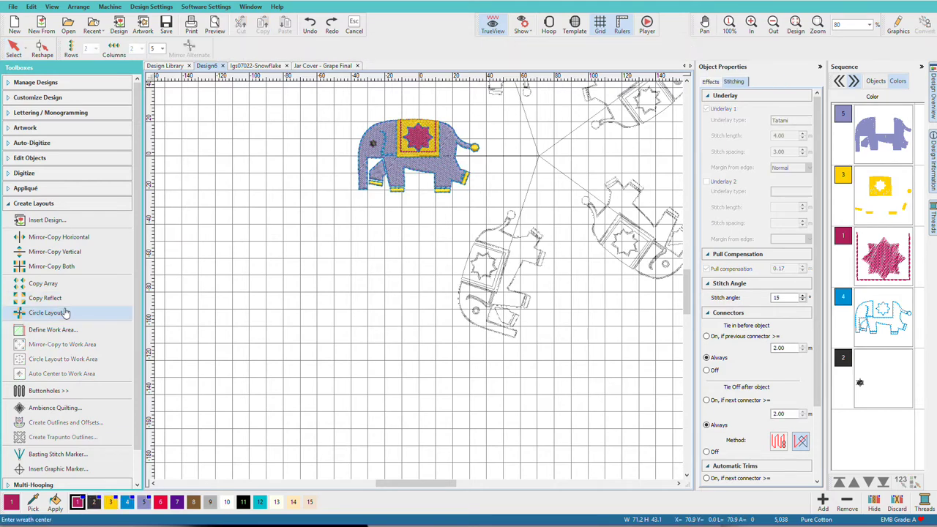
pyautogui.click(164, 50)
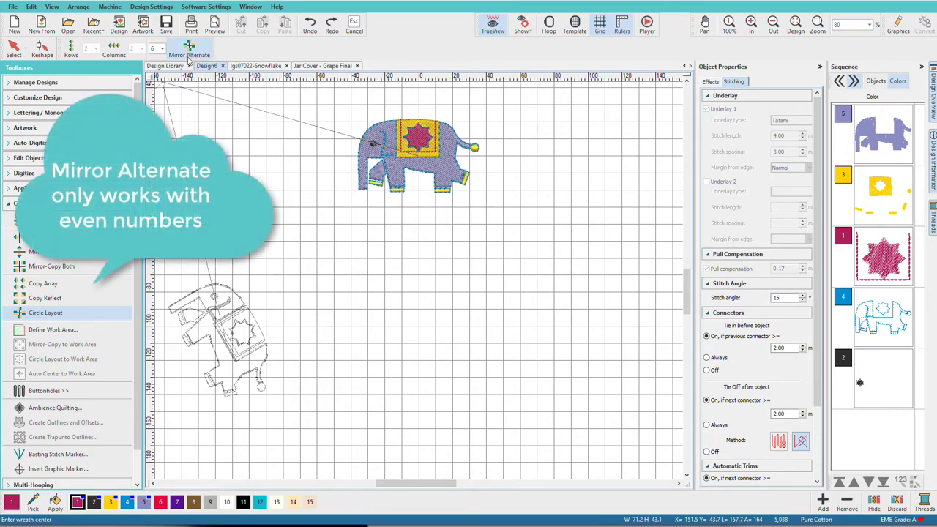
pyautogui.click(189, 49)
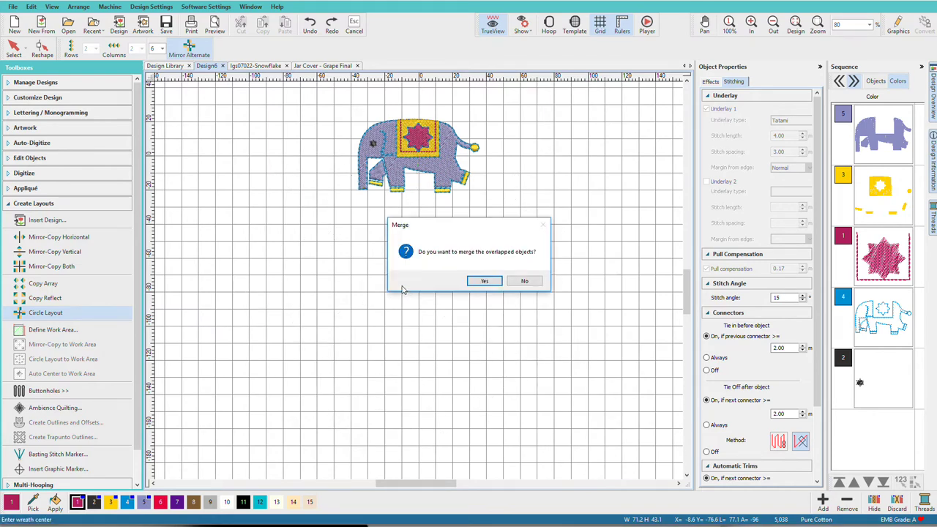
pyautogui.click(527, 283)
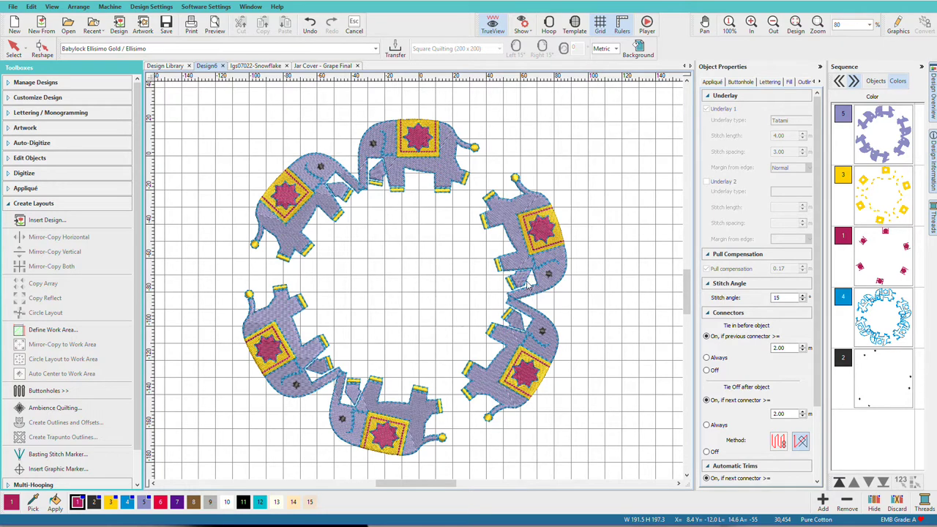
# Step: Undo the six-elephant wreath and discard a trial horizontal mirror copy, leaving one 71.2 × 43.1 mm elephant
pyautogui.hotkey('ctrl', 'z')
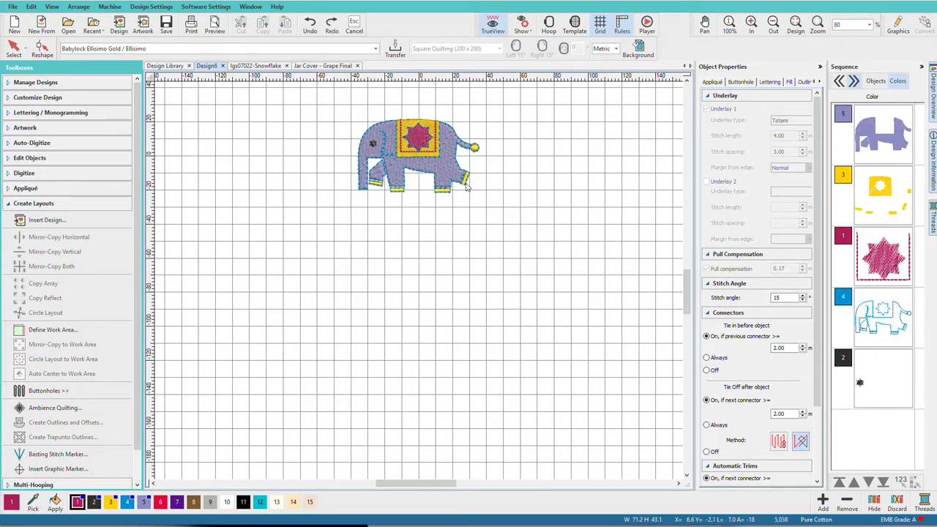
pyautogui.hotkey('ctrl', 'a')
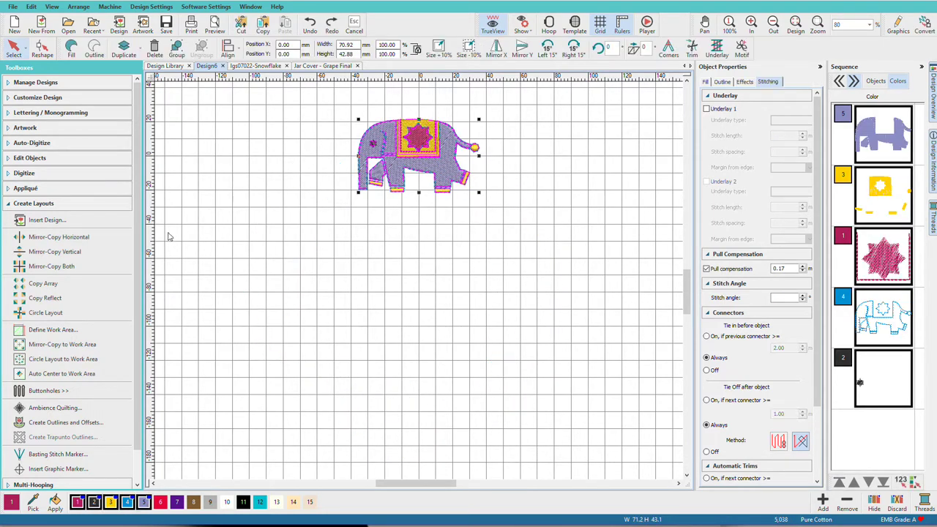
pyautogui.click(71, 238)
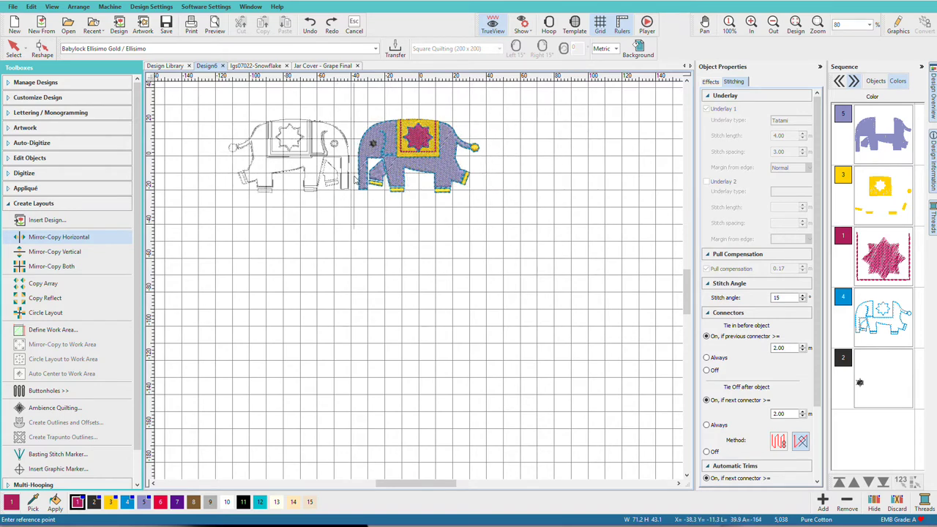
pyautogui.click(354, 180)
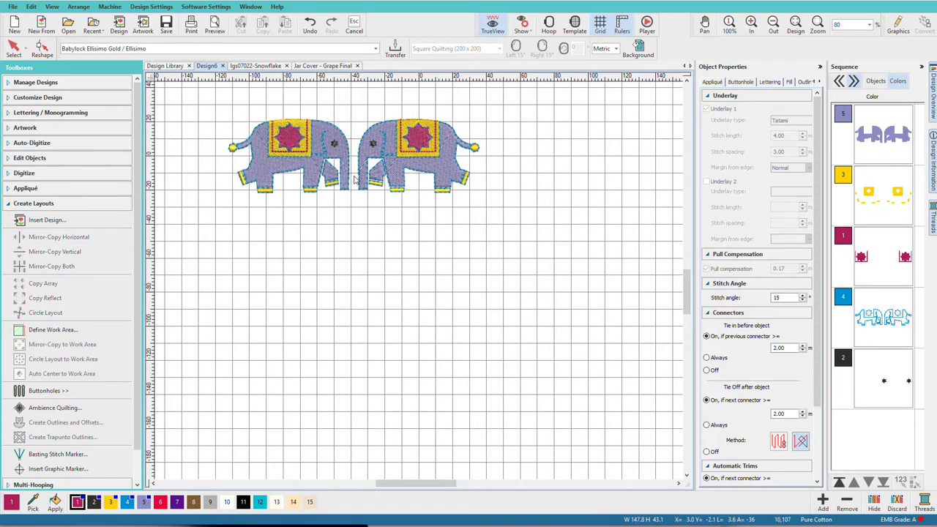
pyautogui.hotkey('ctrl', 'z')
pyautogui.hotkey('ctrl', 'a')
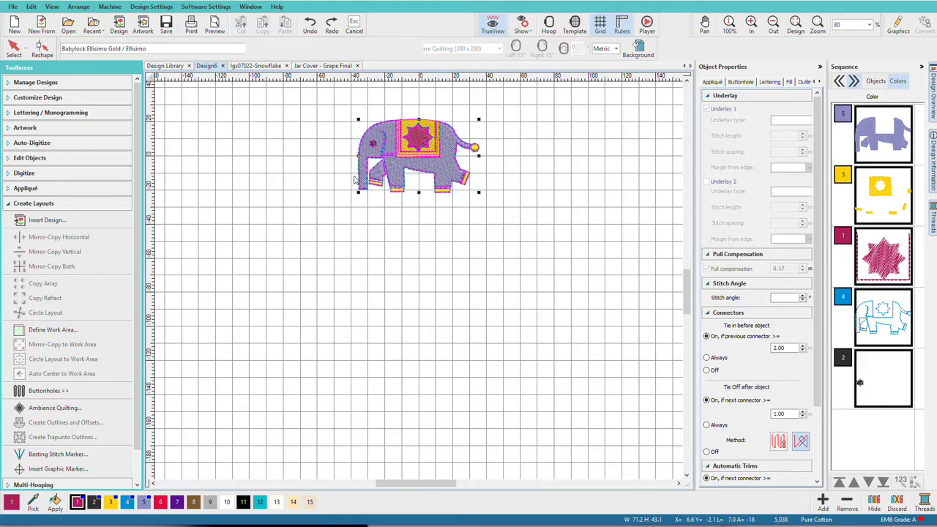
pyautogui.click(91, 253)
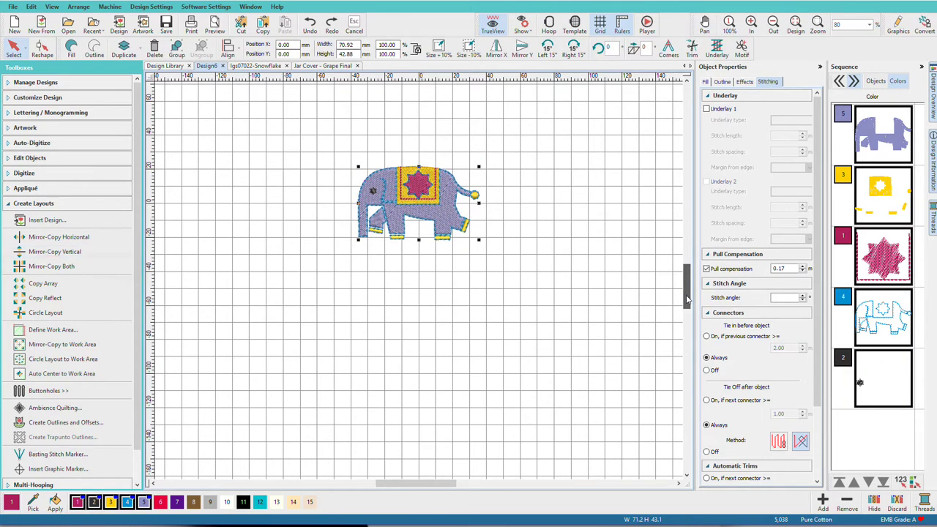
pyautogui.click(27, 268)
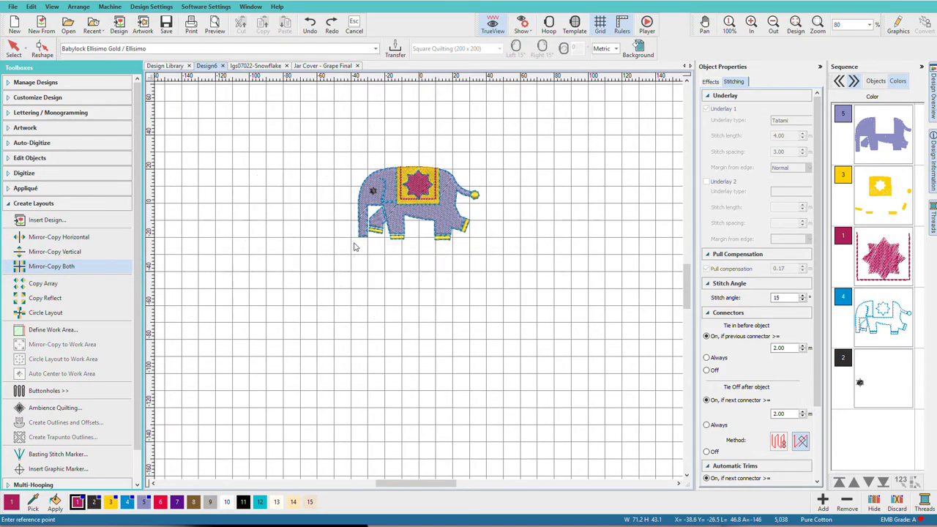
pyautogui.click(353, 242)
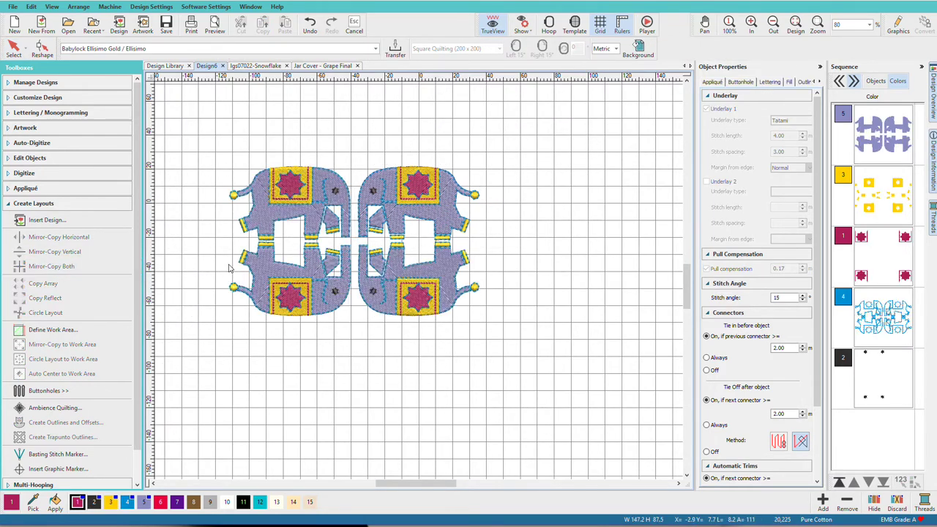
pyautogui.hotkey('ctrl', 'z')
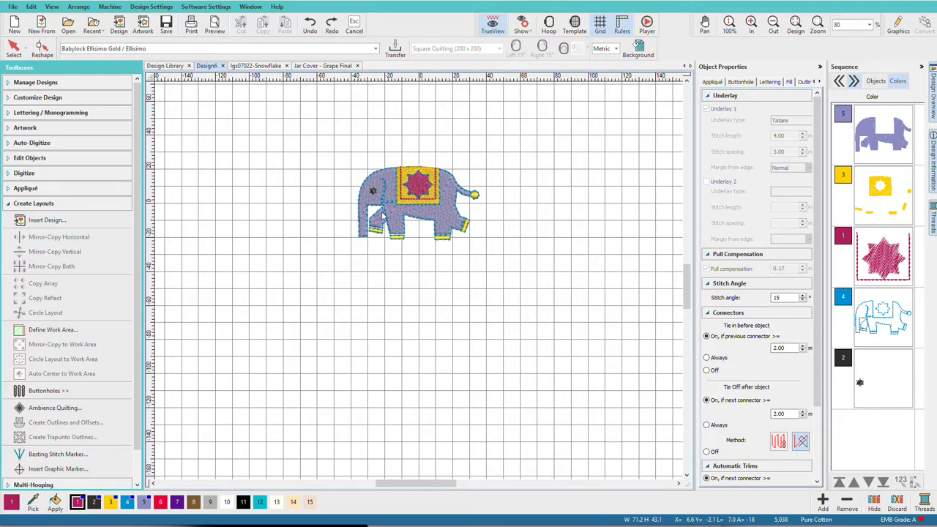
# Step: Copy Array the elephant with 3 rows and 4 columns, spanning about 327.0 × 144.4 mm
pyautogui.click(380, 215)
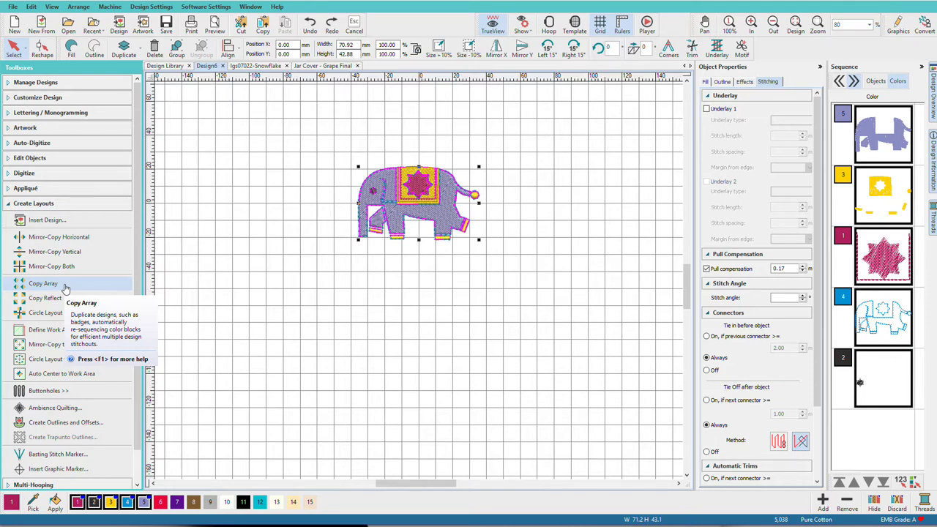
pyautogui.click(64, 283)
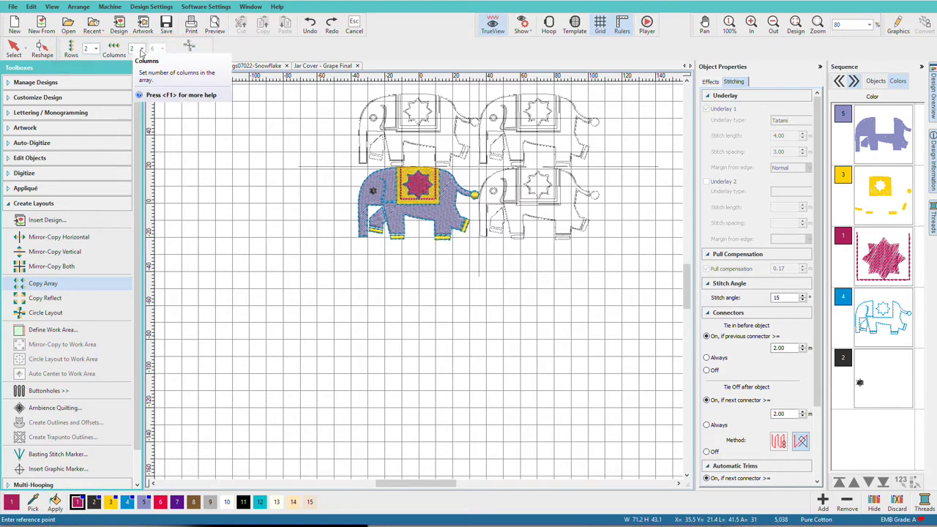
pyautogui.click(98, 53)
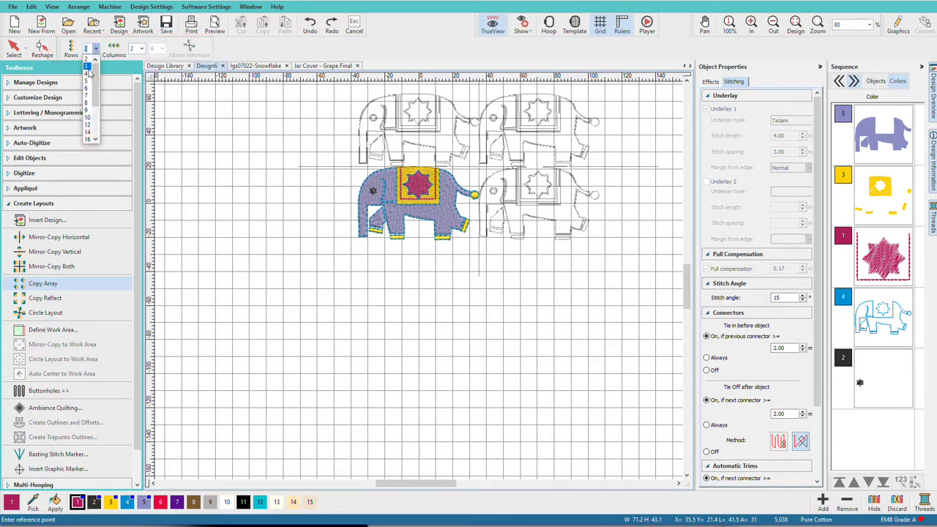
pyautogui.click(89, 73)
pyautogui.click(141, 49)
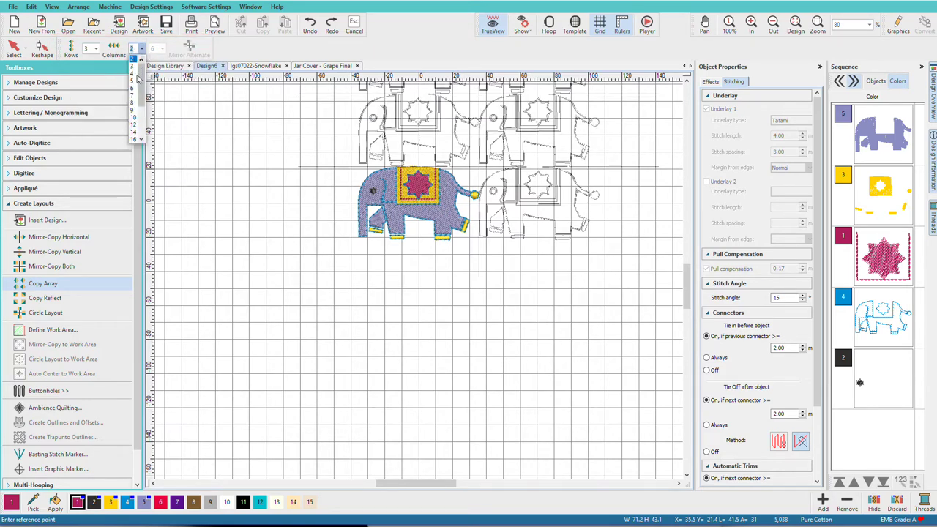
pyautogui.click(137, 82)
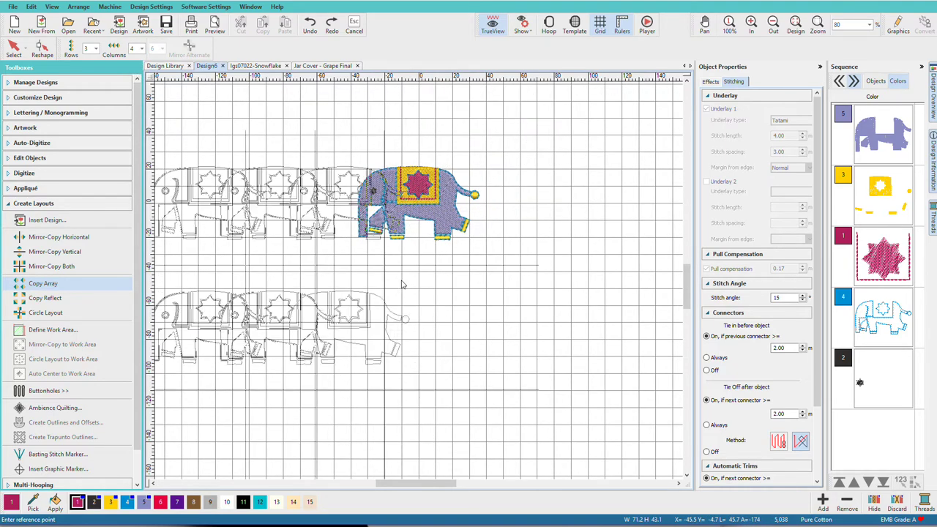
pyautogui.click(344, 247)
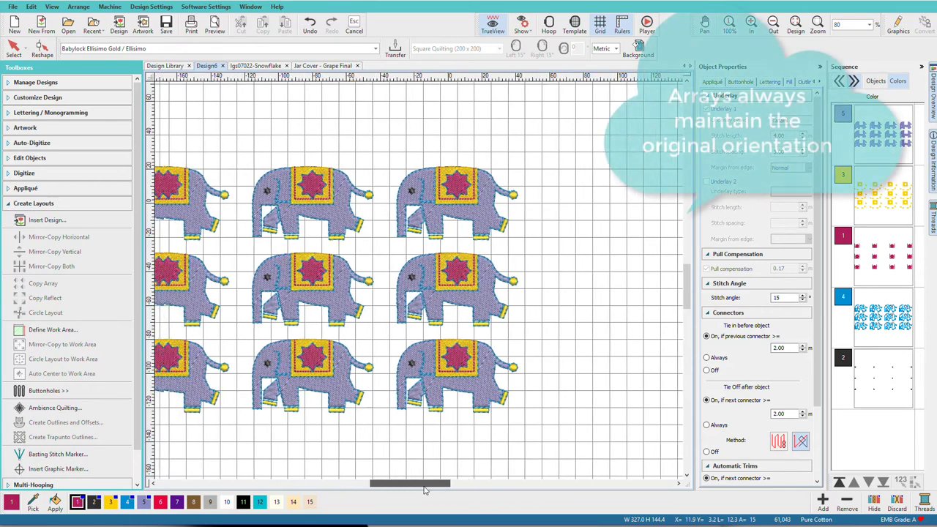
pyautogui.moveTo(432, 484); pyautogui.dragTo(401, 489)
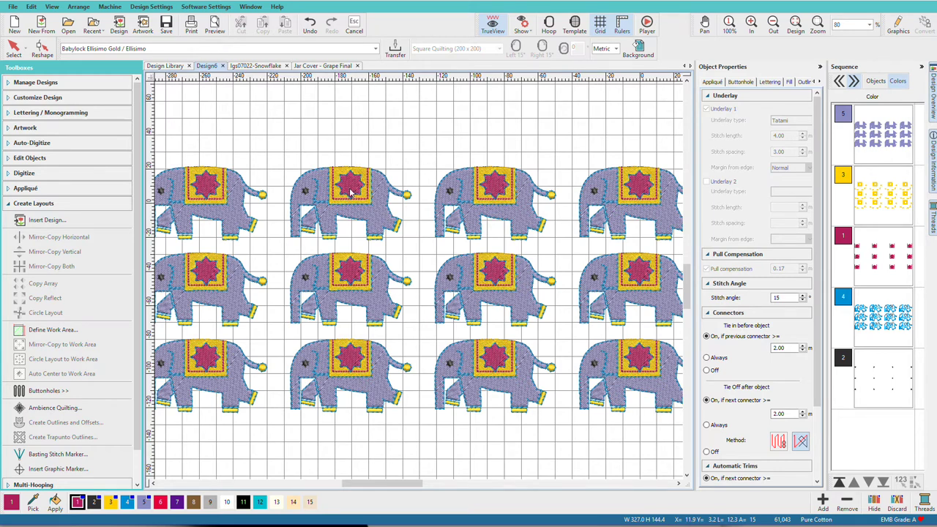
# Step: Undo the 3-row array, then start and cancel Copy Array on the single 71.2 × 43.1 mm elephant
pyautogui.hotkey('ctrl', 'z')
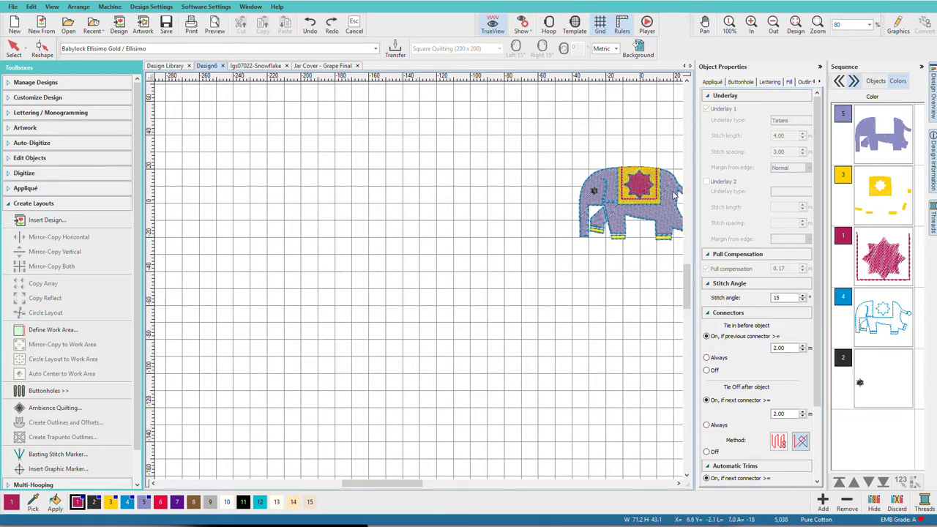
pyautogui.moveTo(383, 483); pyautogui.dragTo(418, 483)
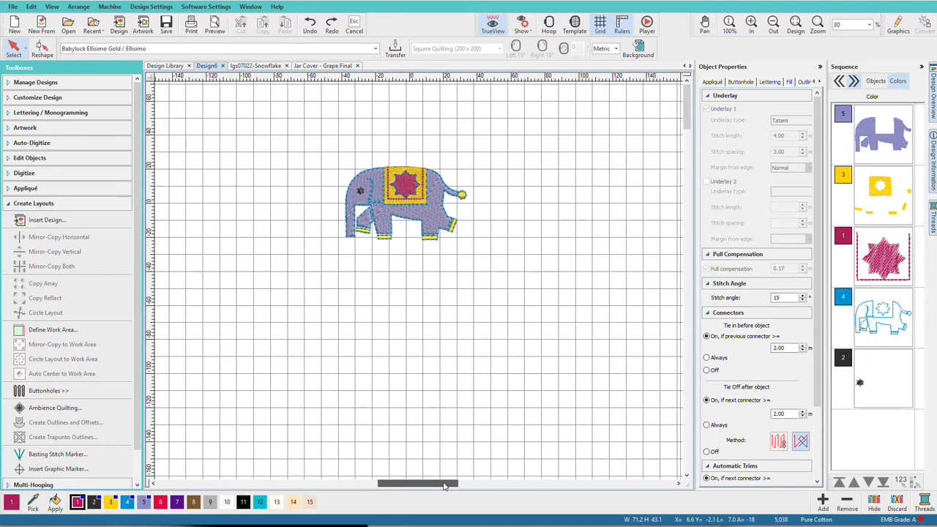
pyautogui.click(402, 202)
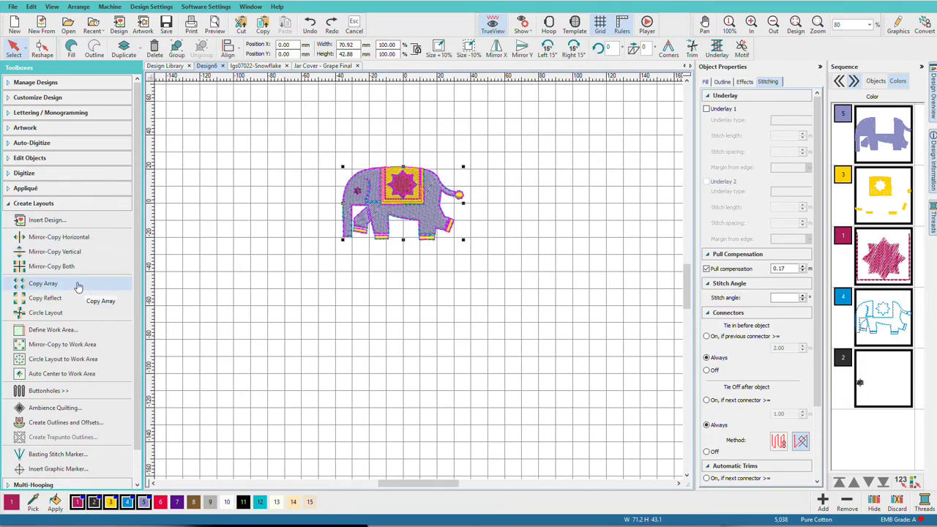
pyautogui.click(78, 284)
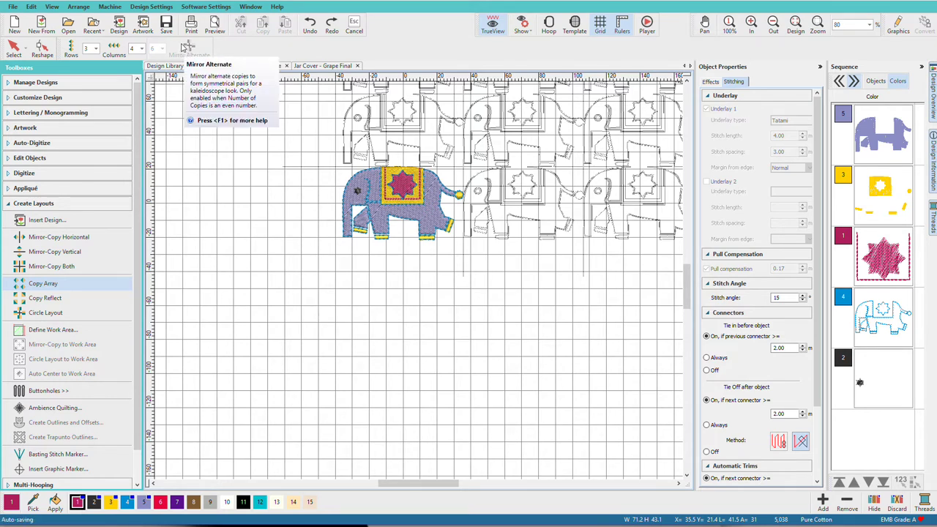
pyautogui.press('Escape')
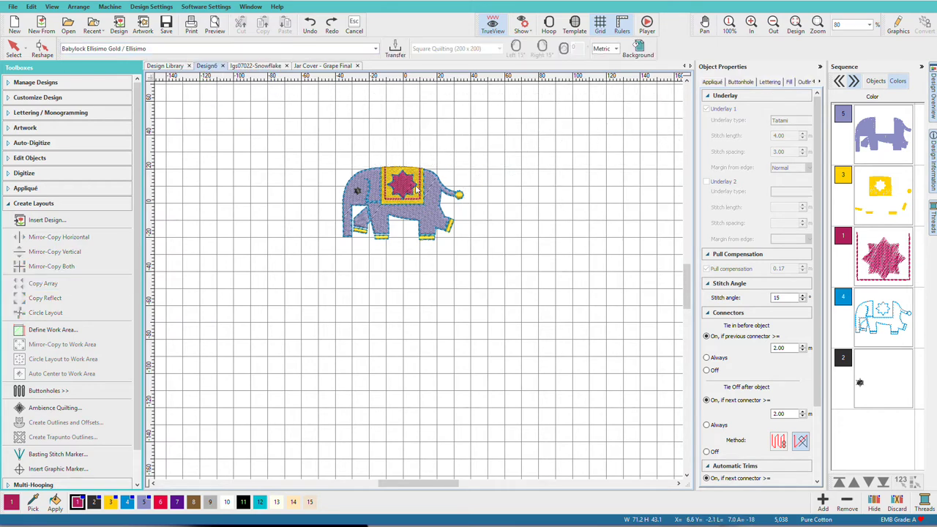
# Step: Mirror-copy the elephant horizontally at its left edge to create a facing twin
pyautogui.click(424, 212)
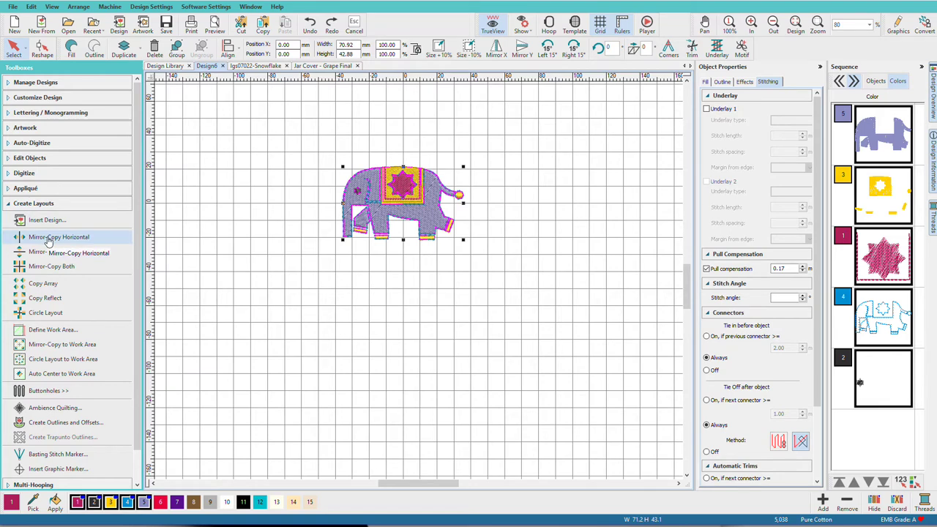
pyautogui.click(46, 240)
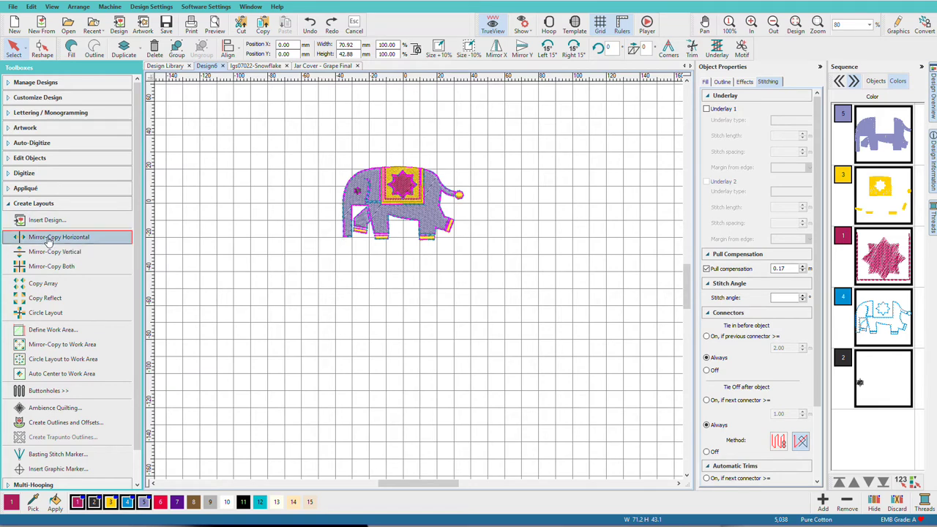
pyautogui.click(339, 219)
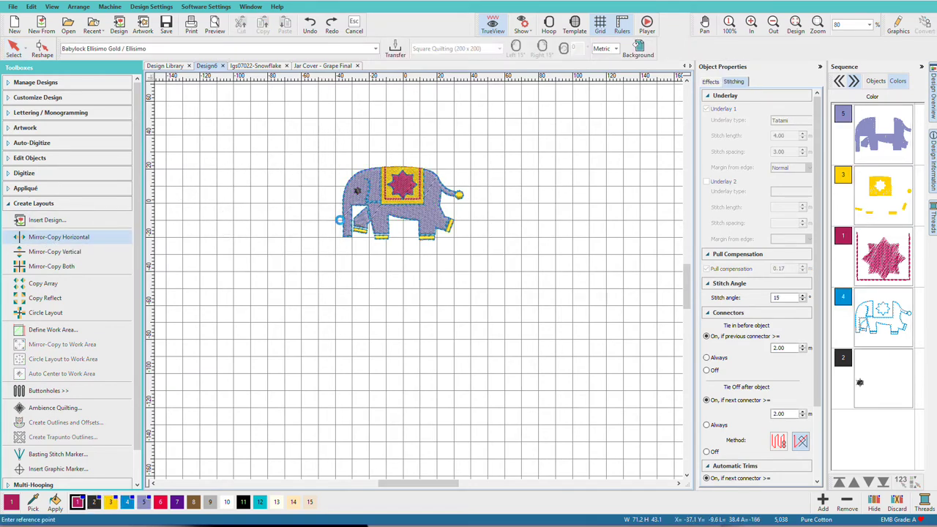
pyautogui.click(339, 220)
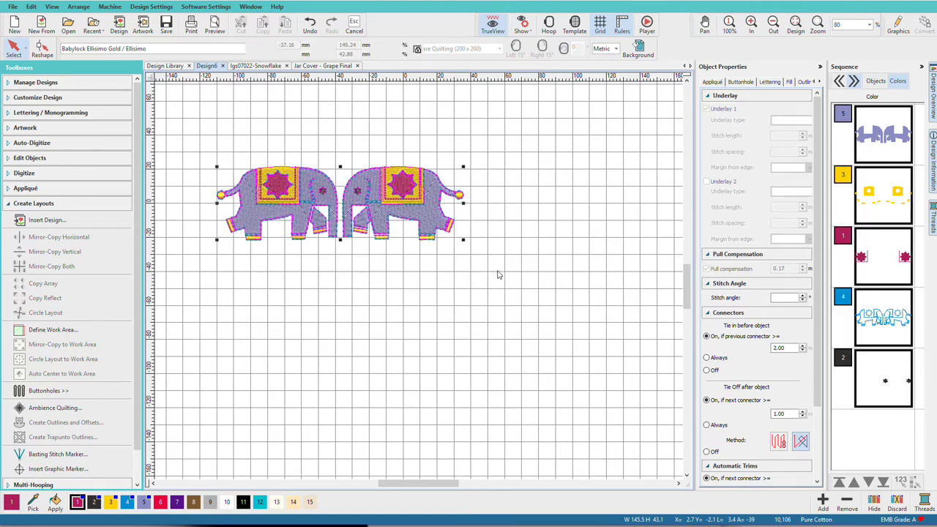
# Step: Copy Array the elephant pair in 2 rows by 2 columns, about 293.6 × 89.2 mm
pyautogui.click(60, 285)
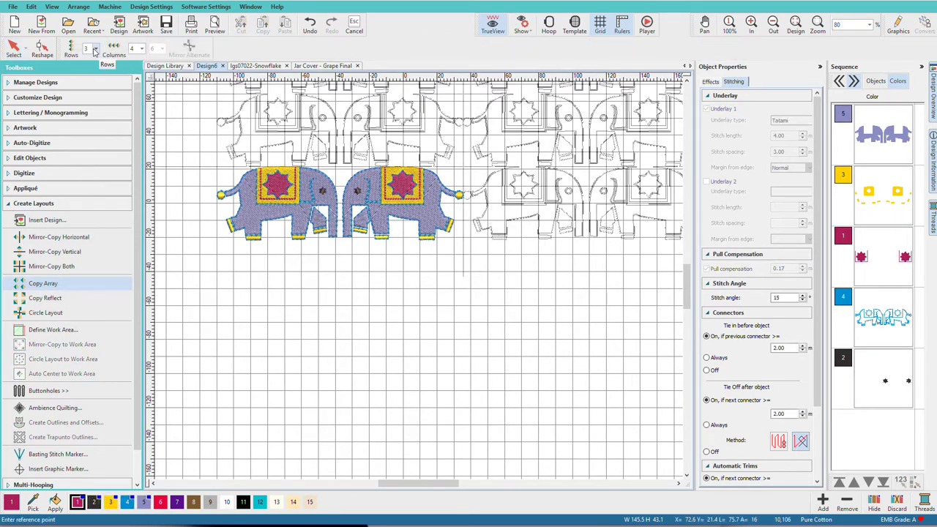
pyautogui.click(95, 49)
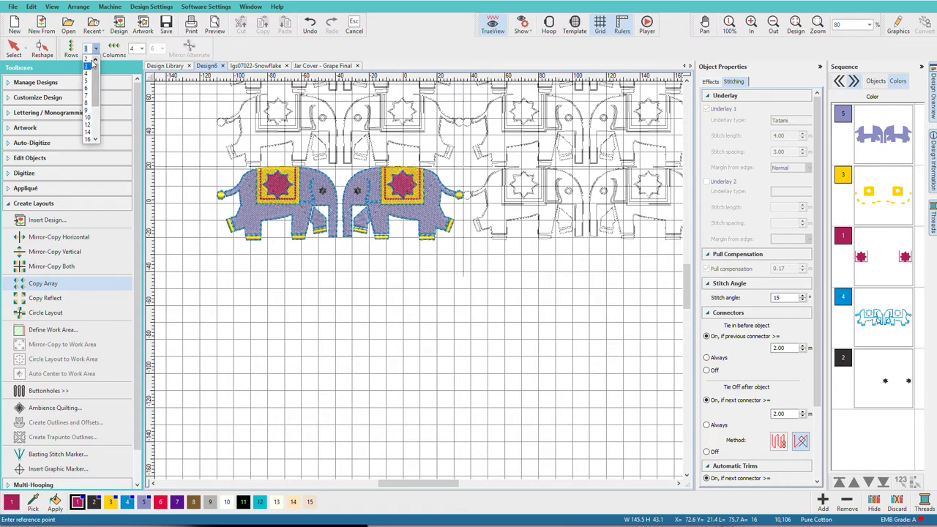
pyautogui.click(88, 58)
pyautogui.click(141, 49)
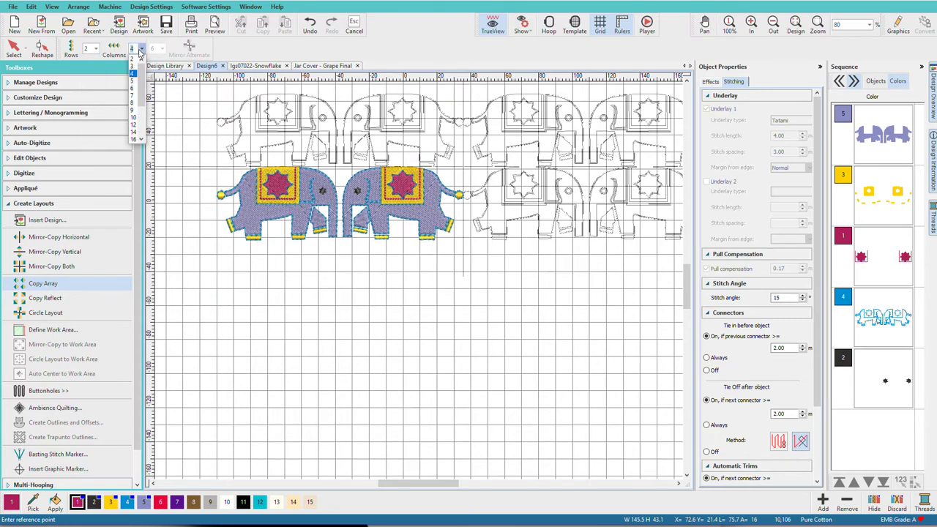
pyautogui.click(133, 56)
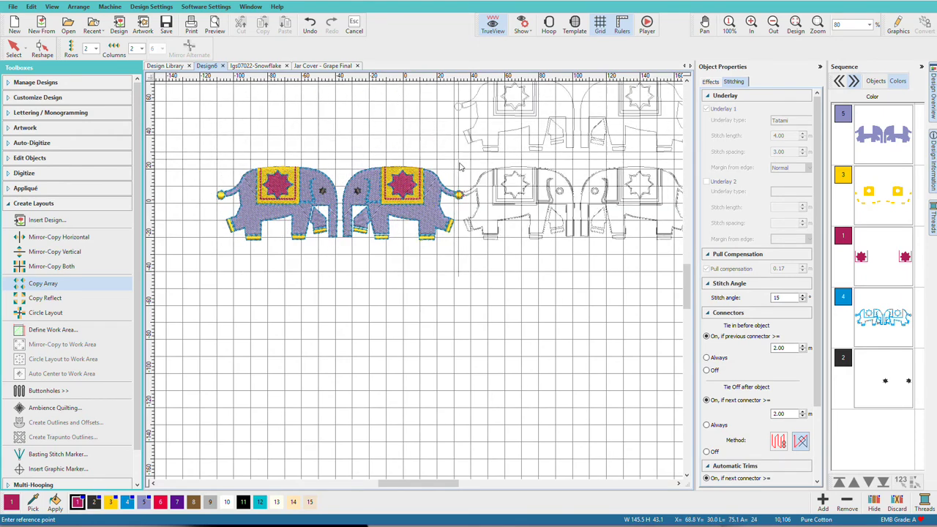
pyautogui.click(466, 247)
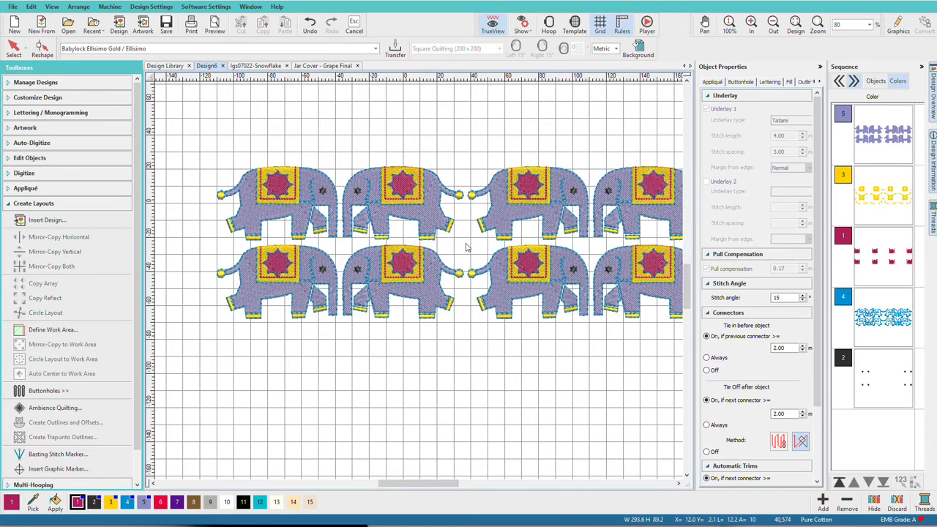
# Step: Select the bottom row of four elephants and apply Mirror Y to flip them feet to feet
pyautogui.scroll(-1, 466, 247)
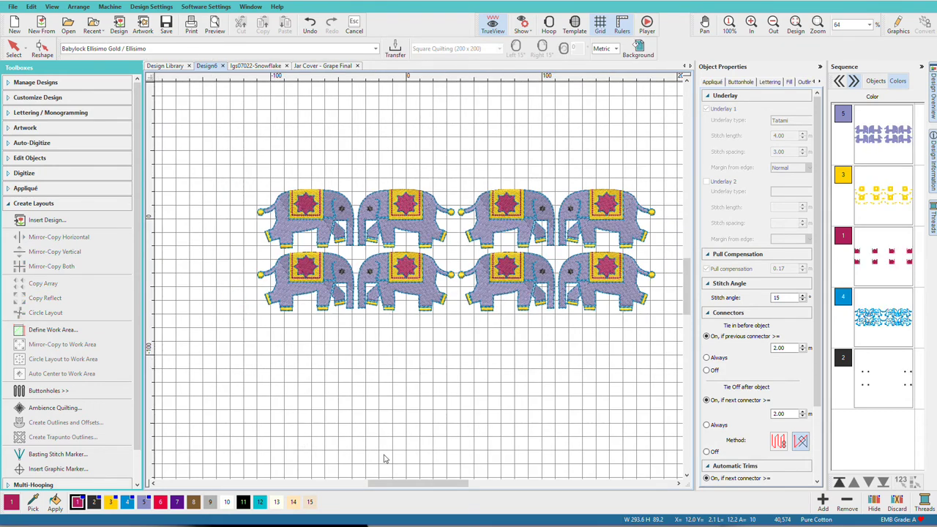
pyautogui.moveTo(418, 485); pyautogui.dragTo(431, 484)
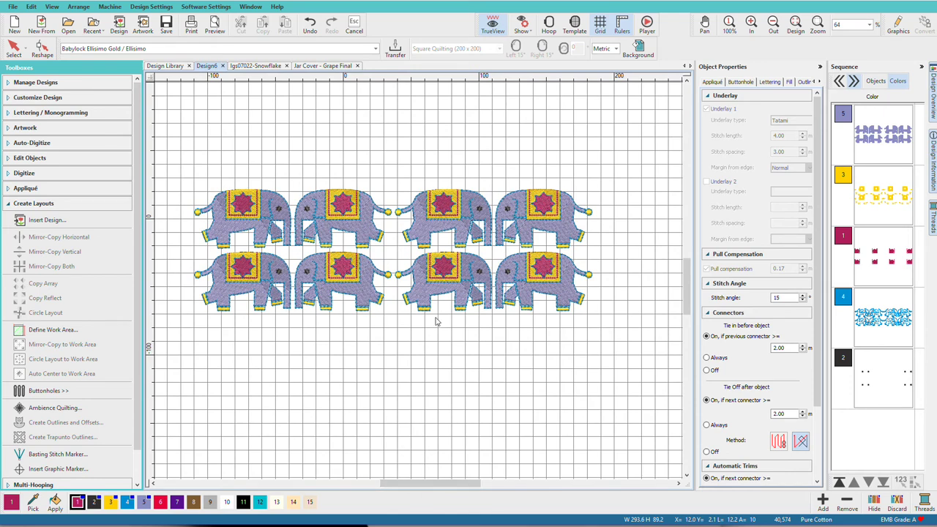
pyautogui.moveTo(613, 335); pyautogui.dragTo(161, 249)
pyautogui.moveTo(606, 340); pyautogui.dragTo(171, 253)
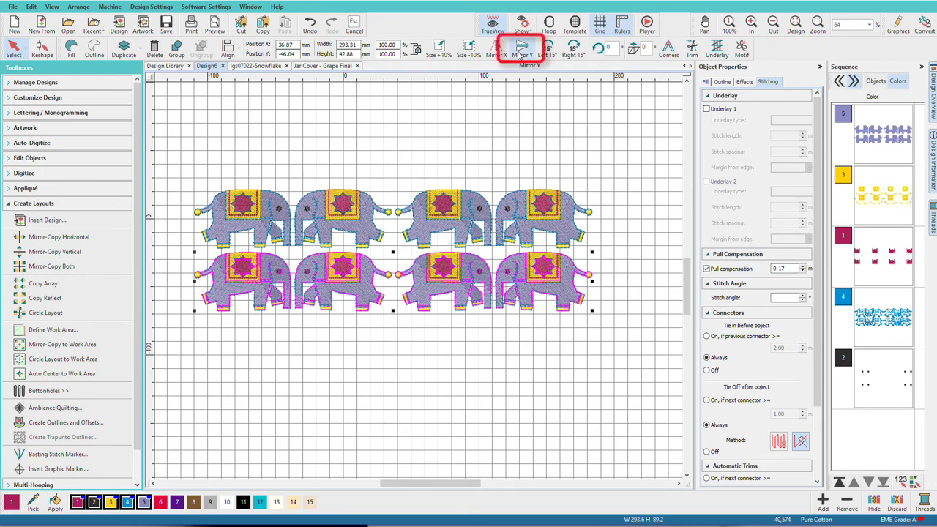
pyautogui.click(520, 56)
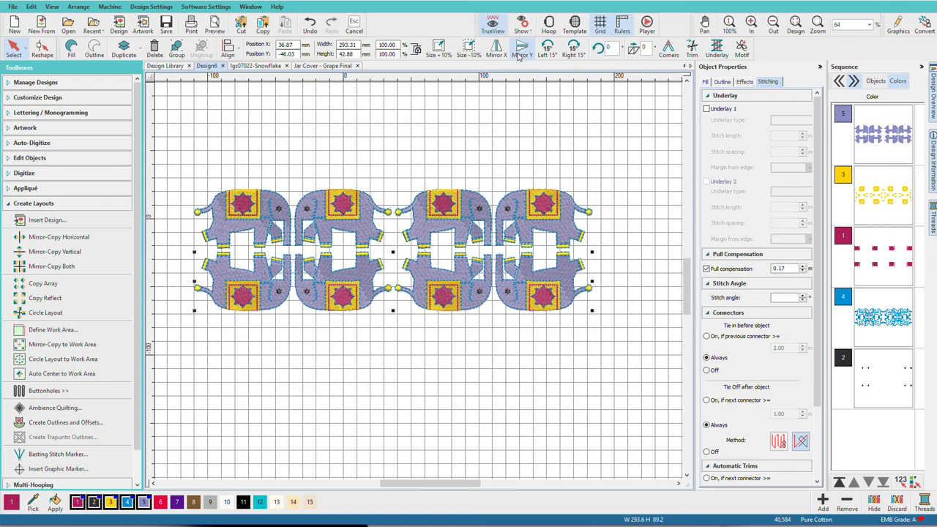
# Step: Switch to the Jar Cover - Grape Final document tab
pyautogui.click(322, 66)
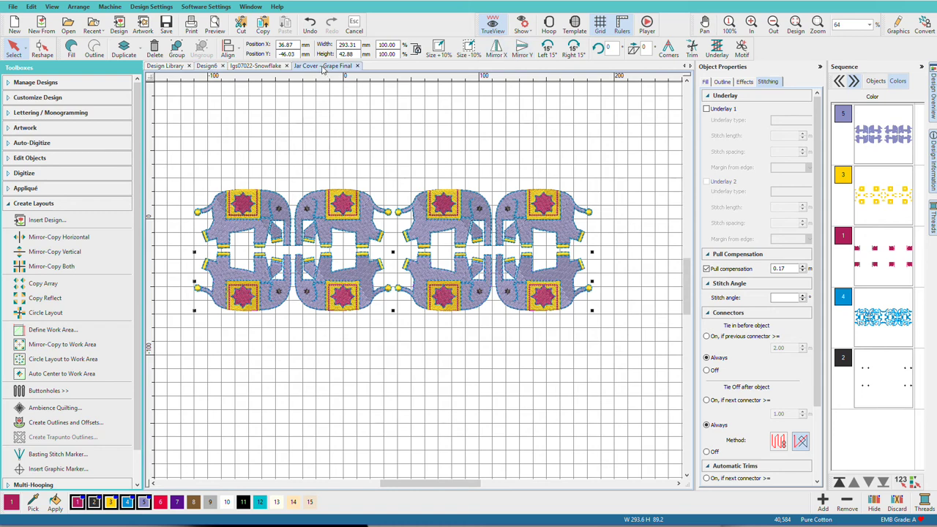